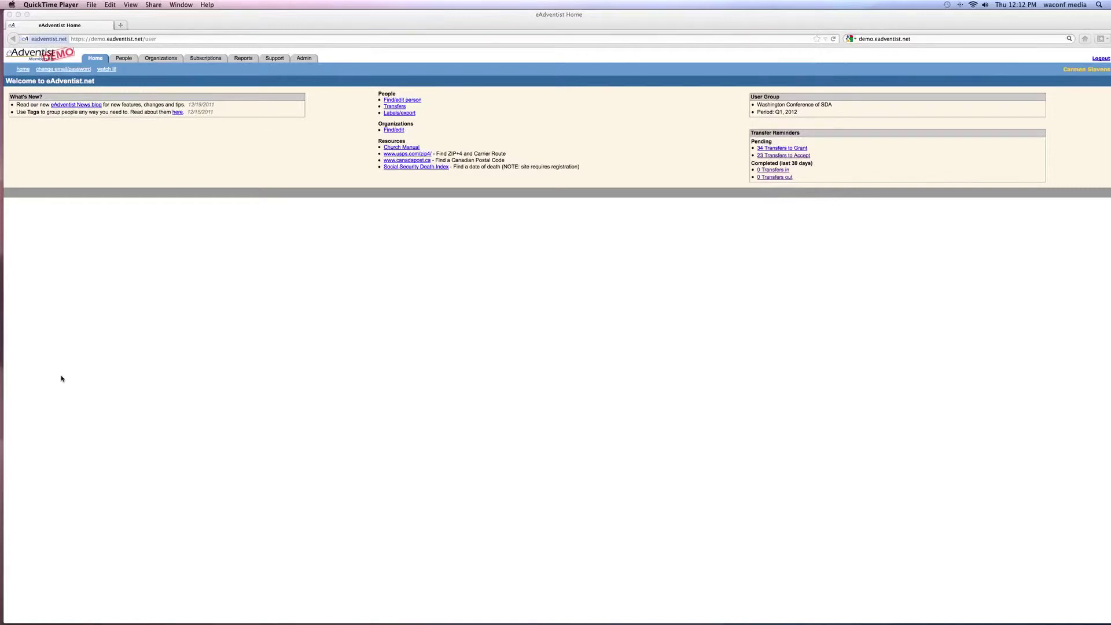
# - Bring Firefox forward and go to eAdventist's Organizations search page
pyautogui.click(166, 60)
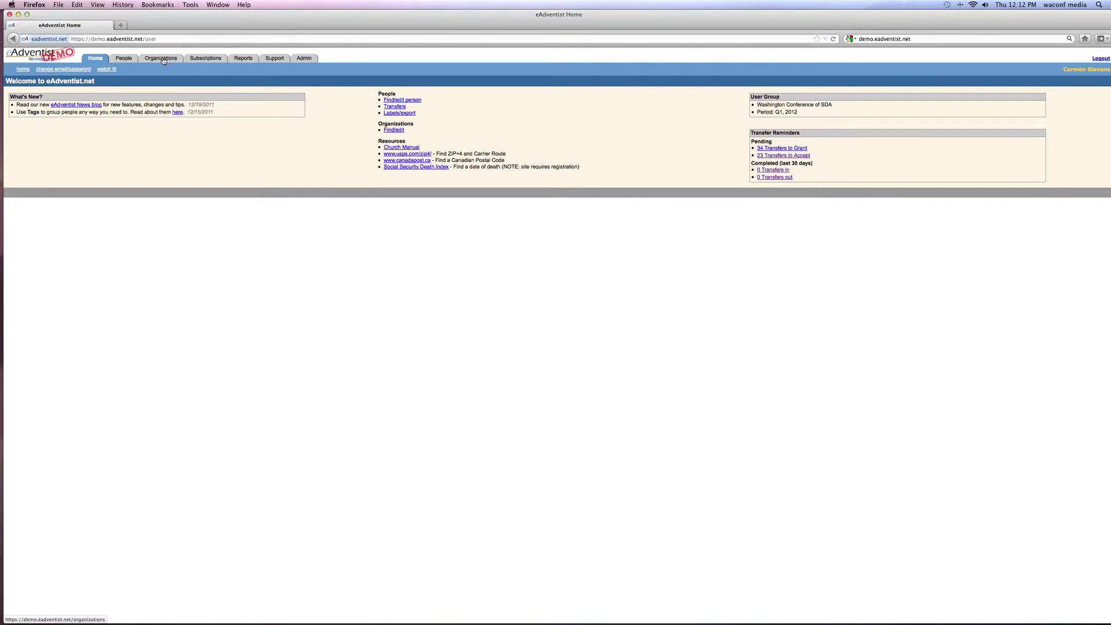
pyautogui.click(163, 60)
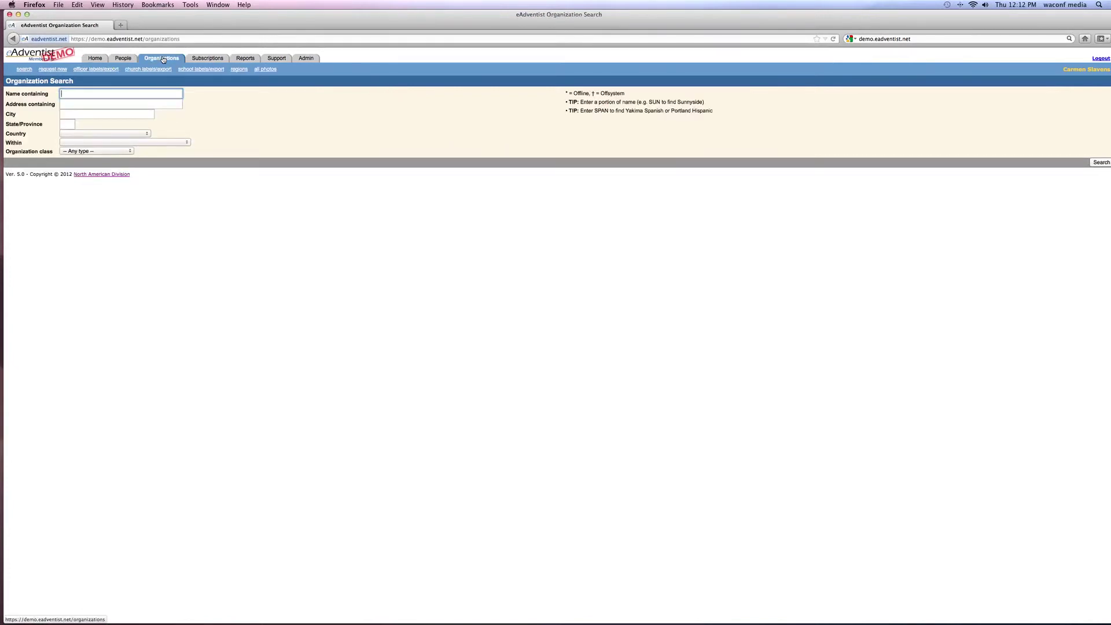
# - Search for 'auburn' organizations in state WA and open the Auburn Adventist Academy record
pyautogui.write('auburn')
pyautogui.press('Tab')
pyautogui.press('Tab')
pyautogui.press('Tab')
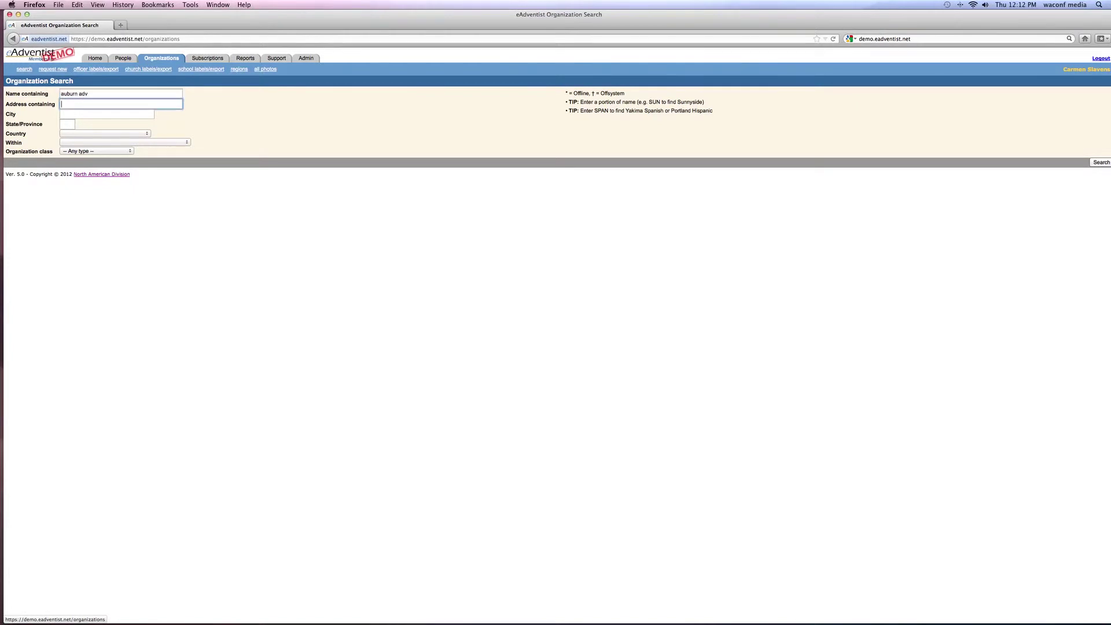
pyautogui.write('wa')
pyautogui.press('Return')
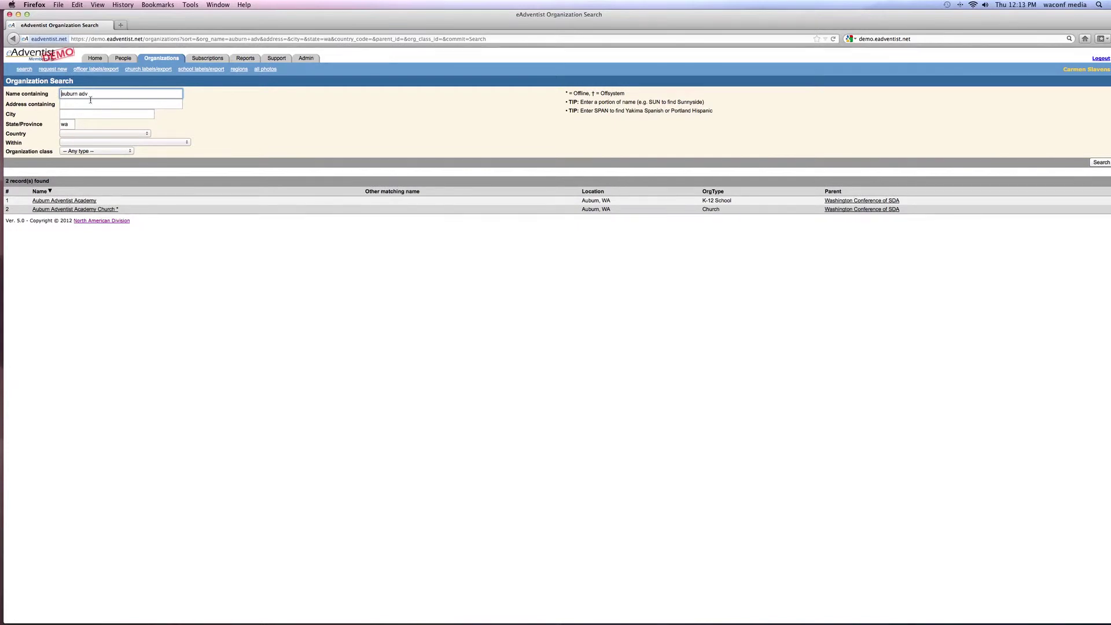
pyautogui.click(59, 201)
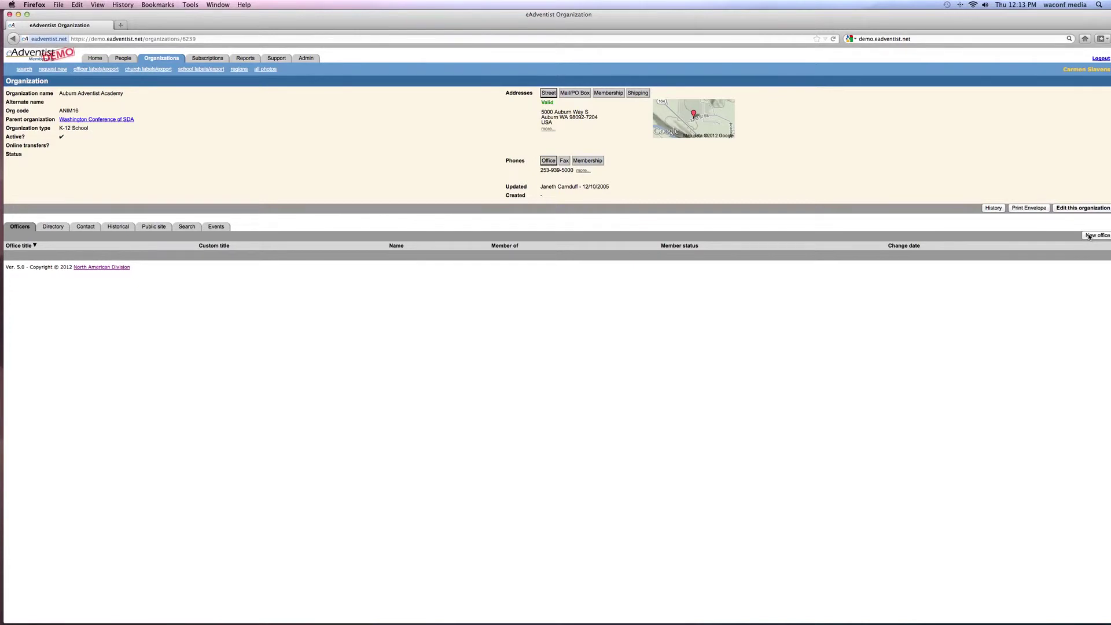
pyautogui.click(1089, 236)
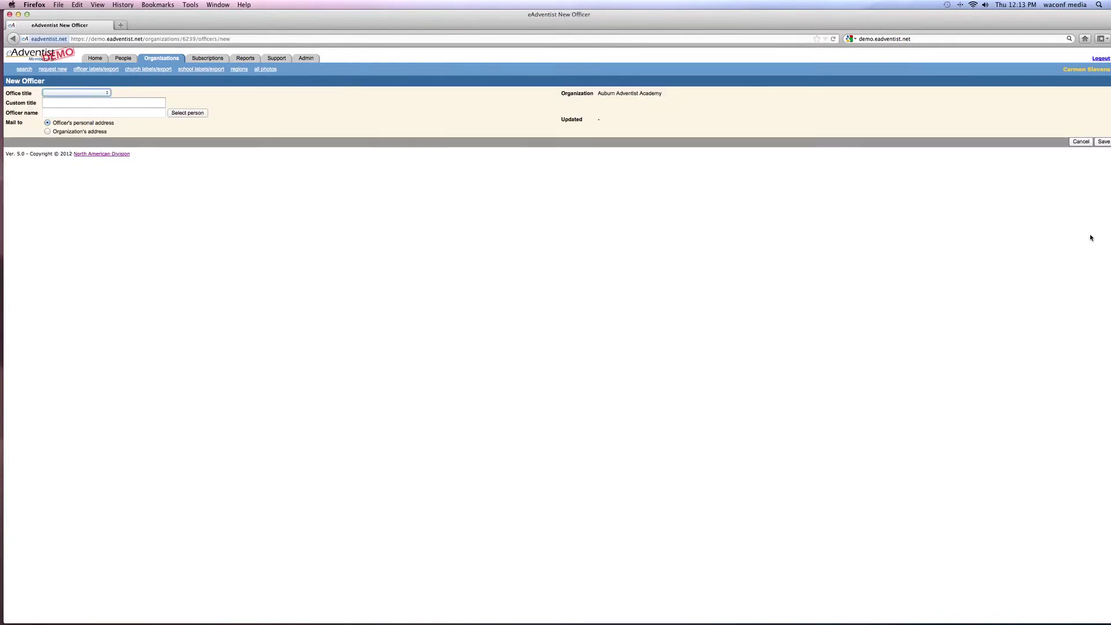
pyautogui.click(108, 95)
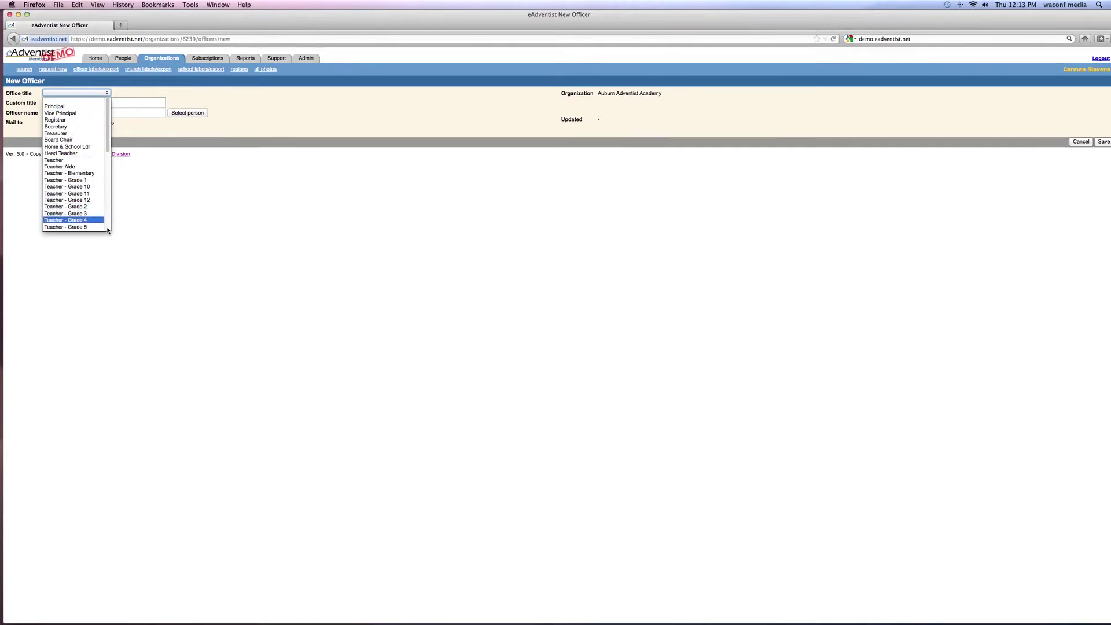
pyautogui.scroll(-7, 108, 230)
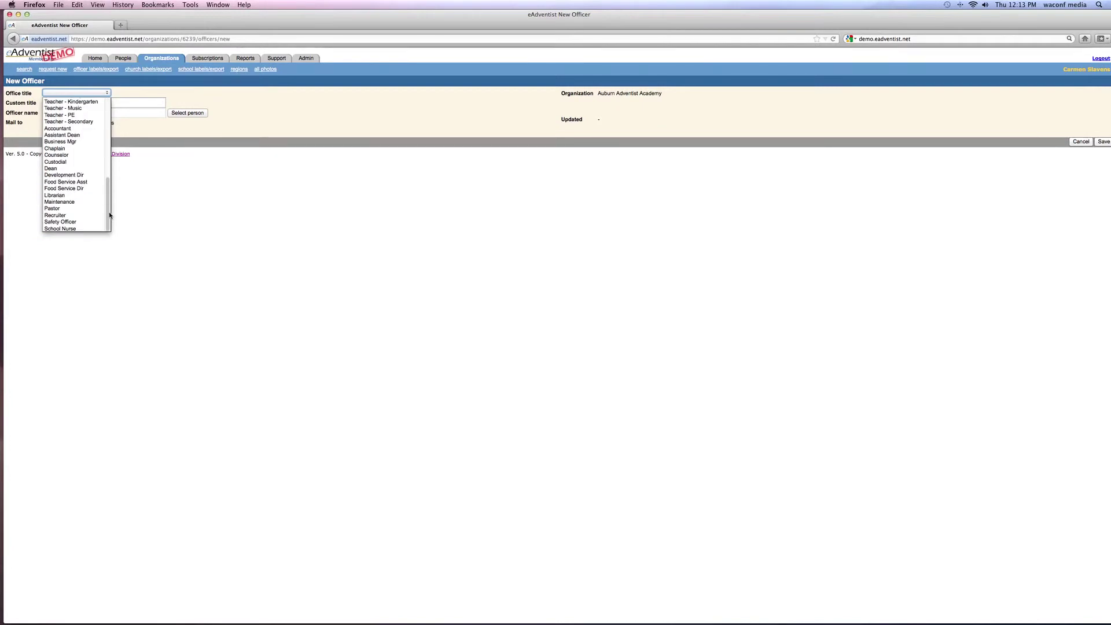
pyautogui.moveTo(108, 228); pyautogui.dragTo(126, 104)
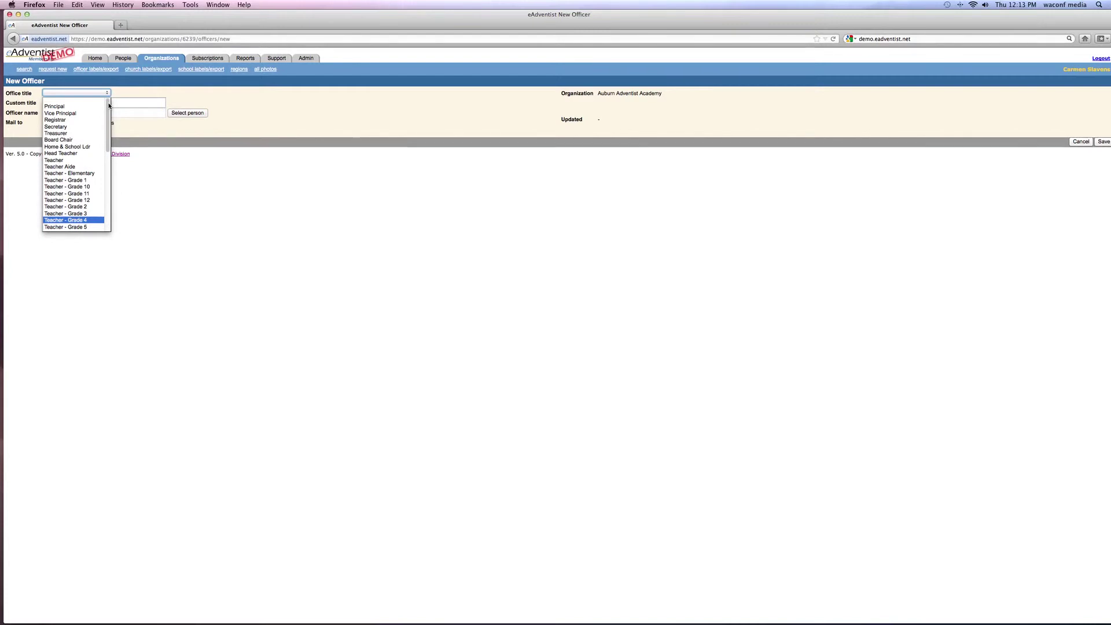
pyautogui.click(140, 122)
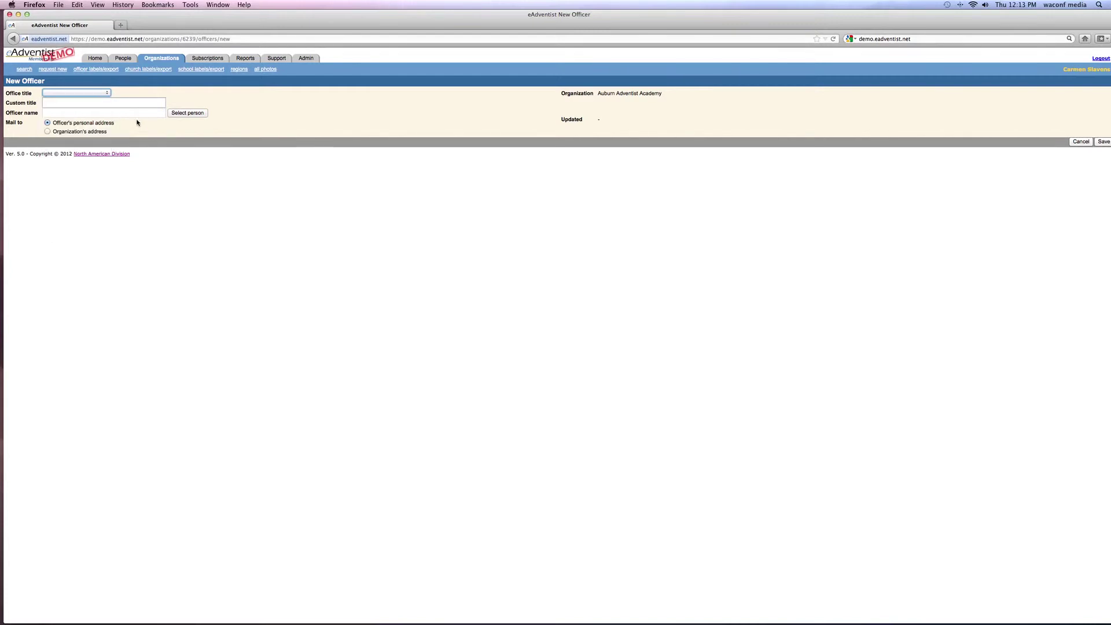
pyautogui.click(15, 40)
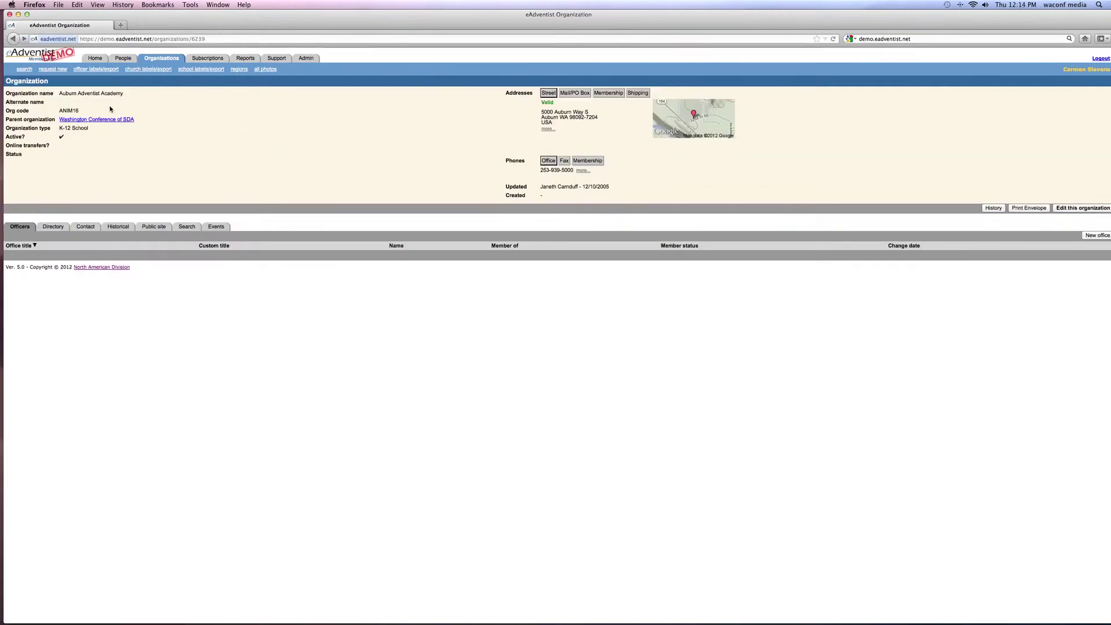
# - Rerun the organization search with name 'auburn adv' and state 'wa'
pyautogui.click(25, 69)
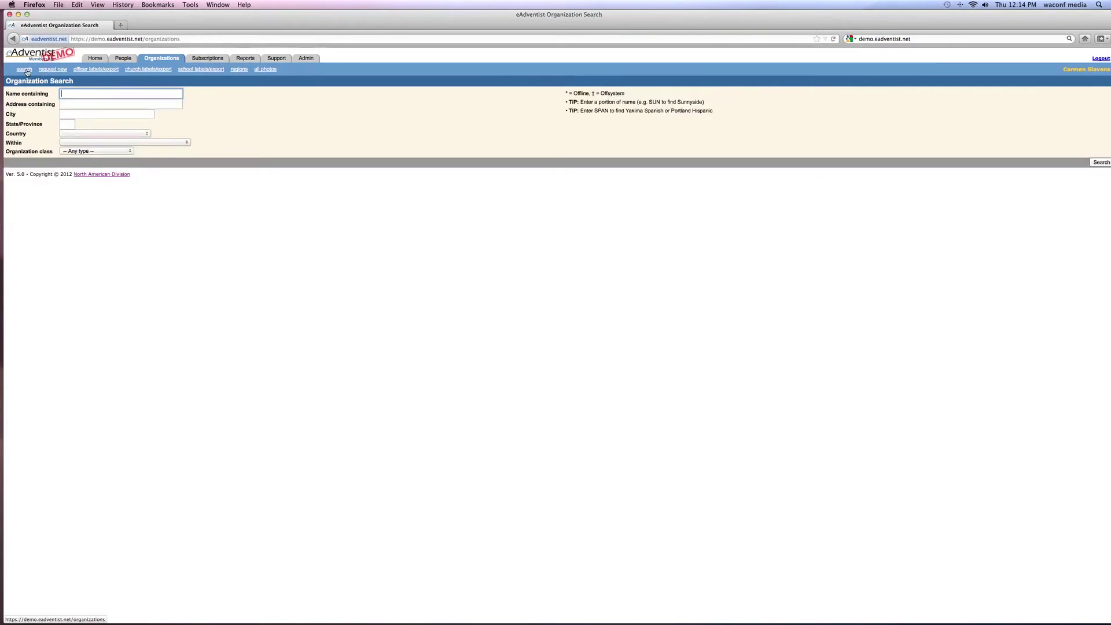
pyautogui.write('ad')
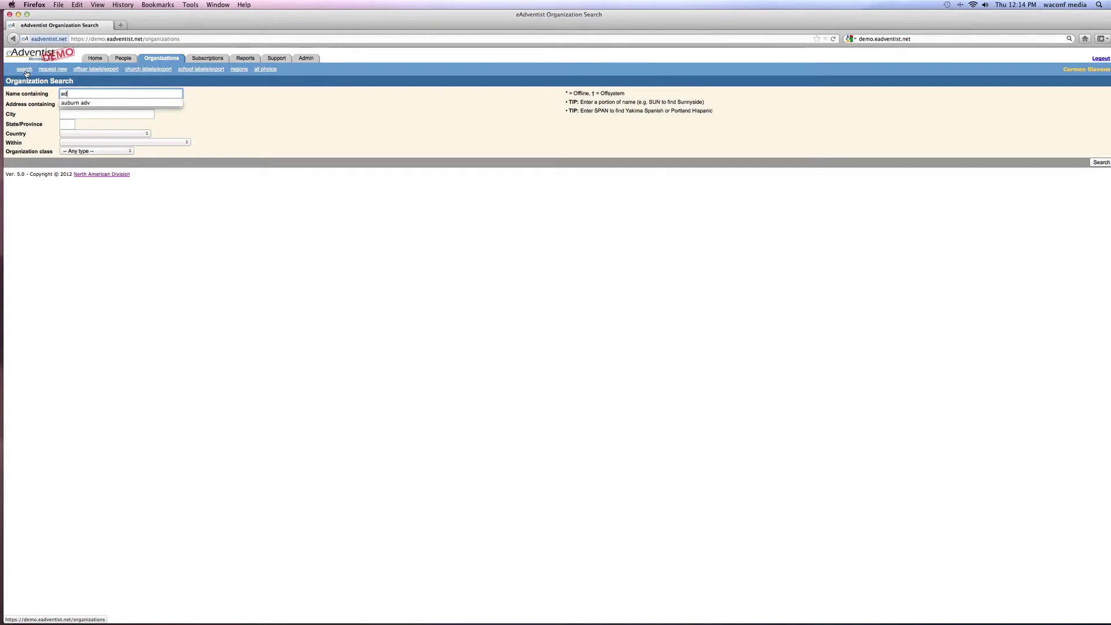
pyautogui.click(73, 105)
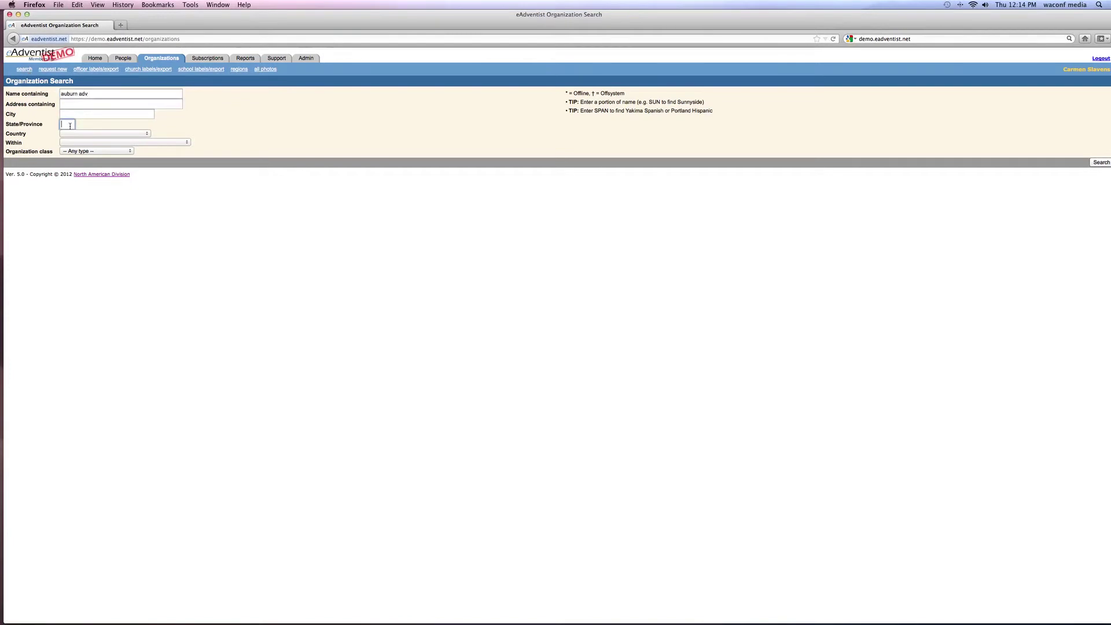
pyautogui.click(68, 124)
pyautogui.write('wa')
pyautogui.click(1101, 163)
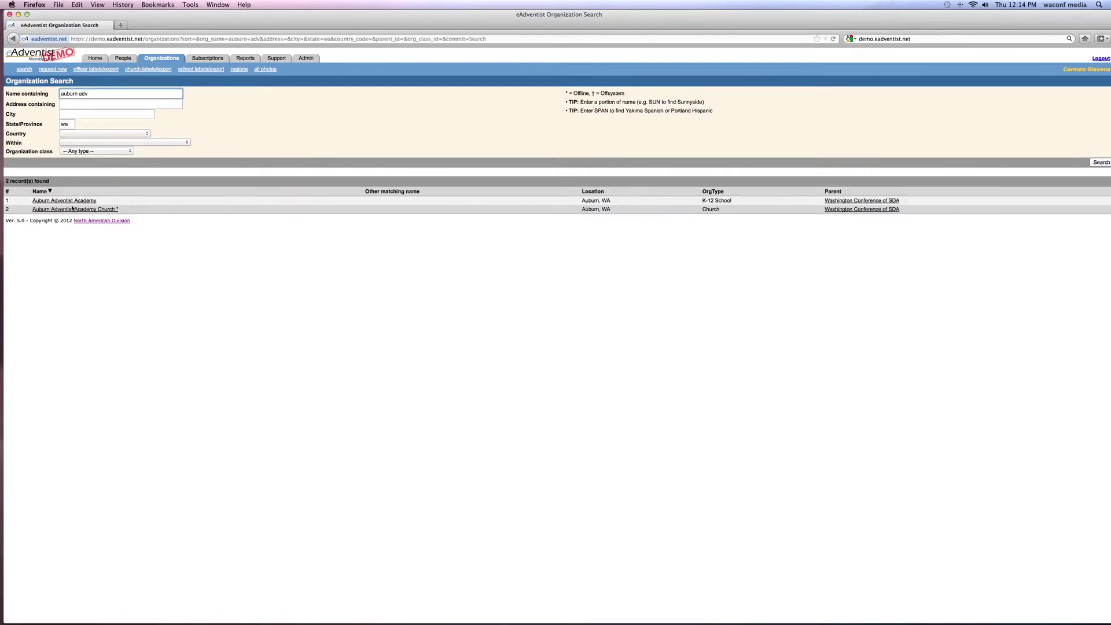
# - Open Auburn Adventist Academy Church and start a new officer entry
pyautogui.click(64, 210)
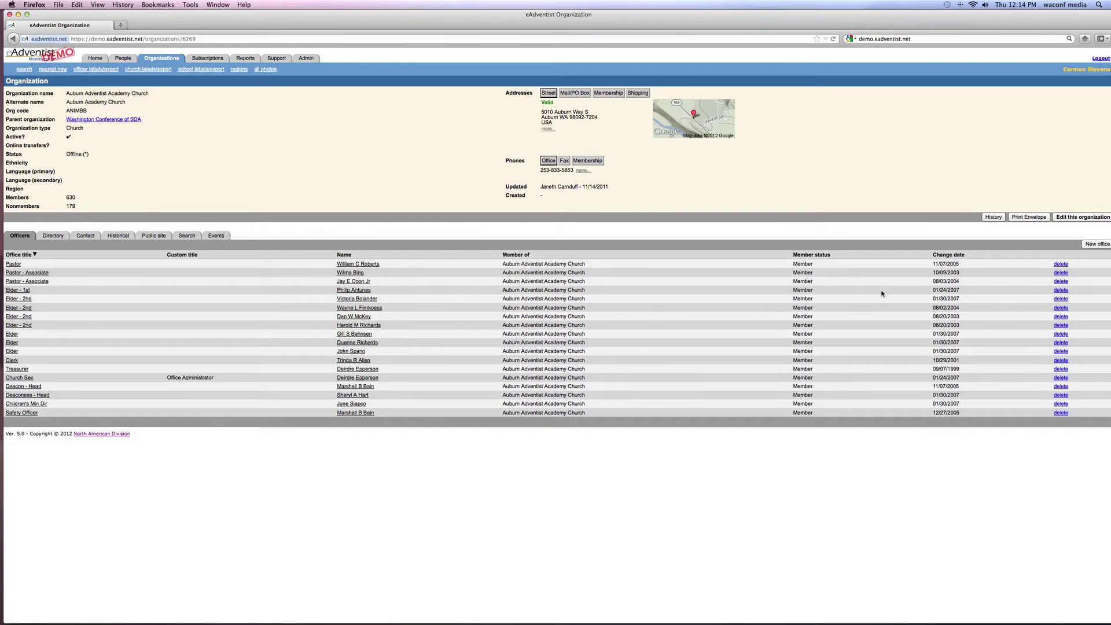
pyautogui.click(1091, 246)
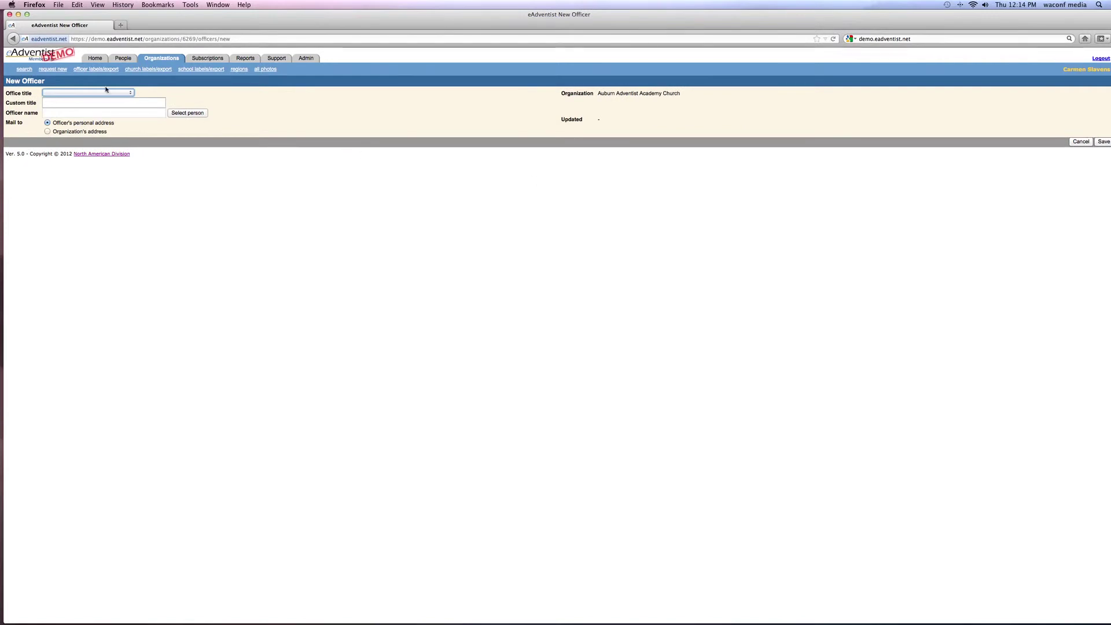
# - Set the office title to Pastor - Associate and search for the member by last name
pyautogui.click(128, 93)
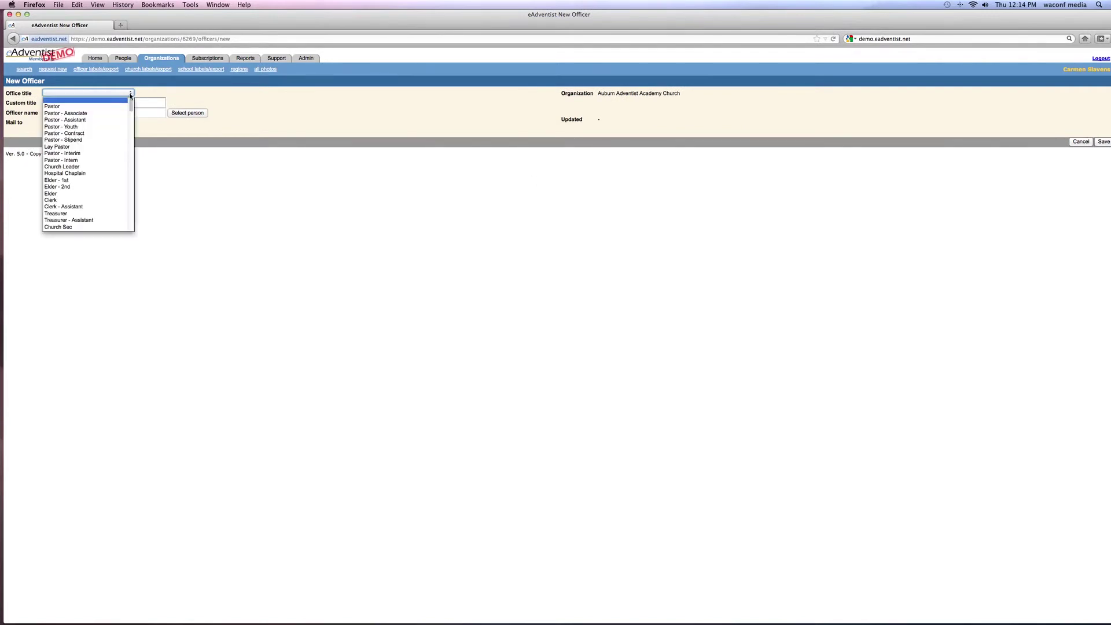
pyautogui.click(80, 113)
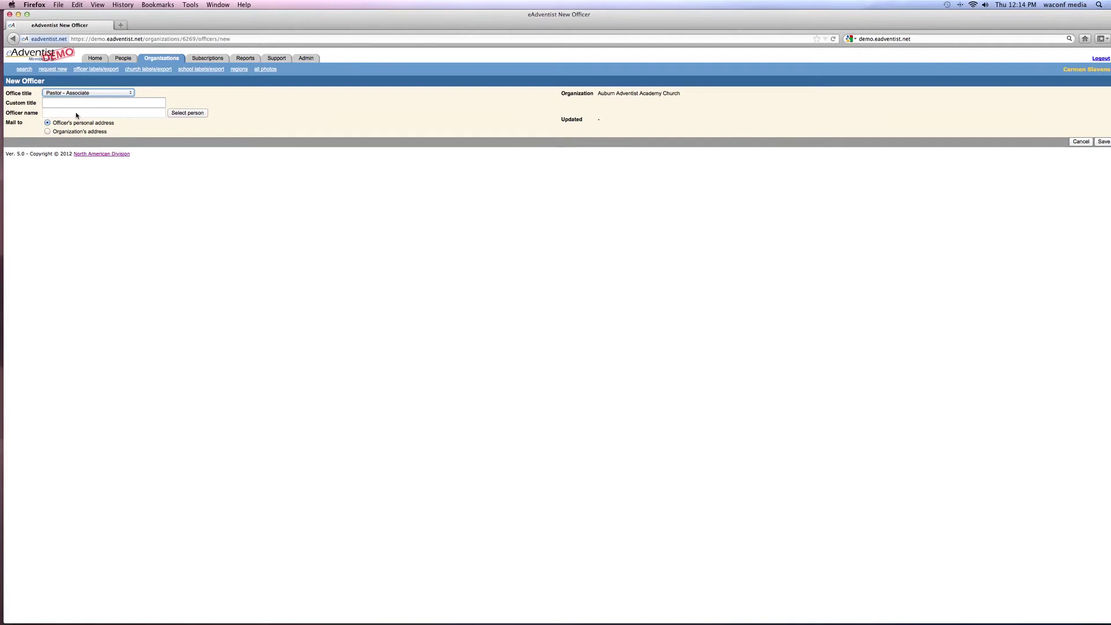
pyautogui.click(179, 114)
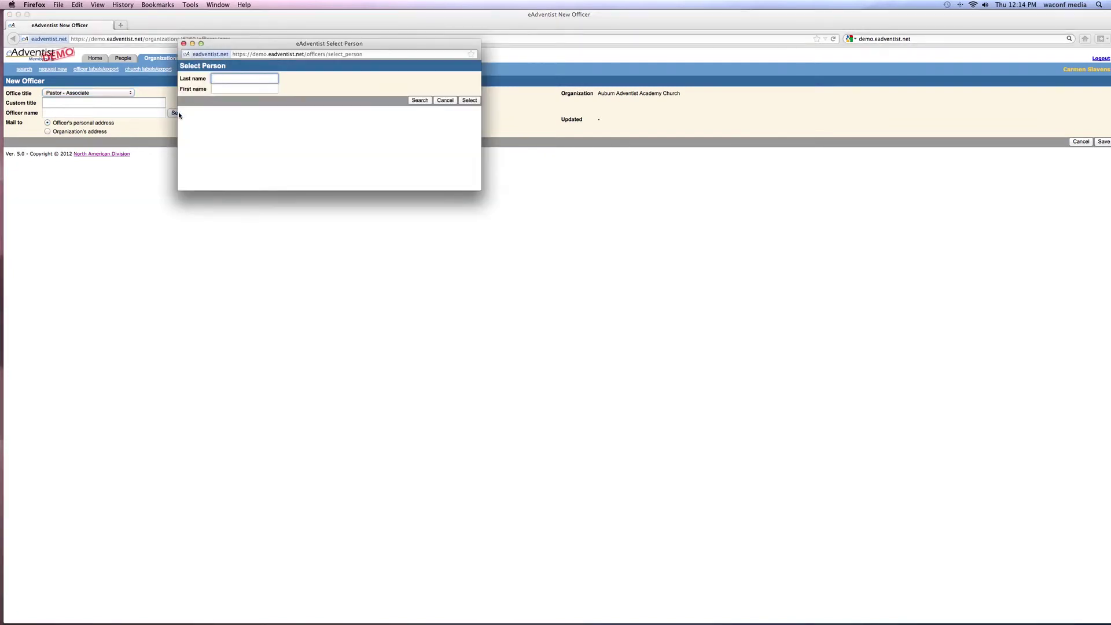
pyautogui.write('silver')
pyautogui.press('Tab')
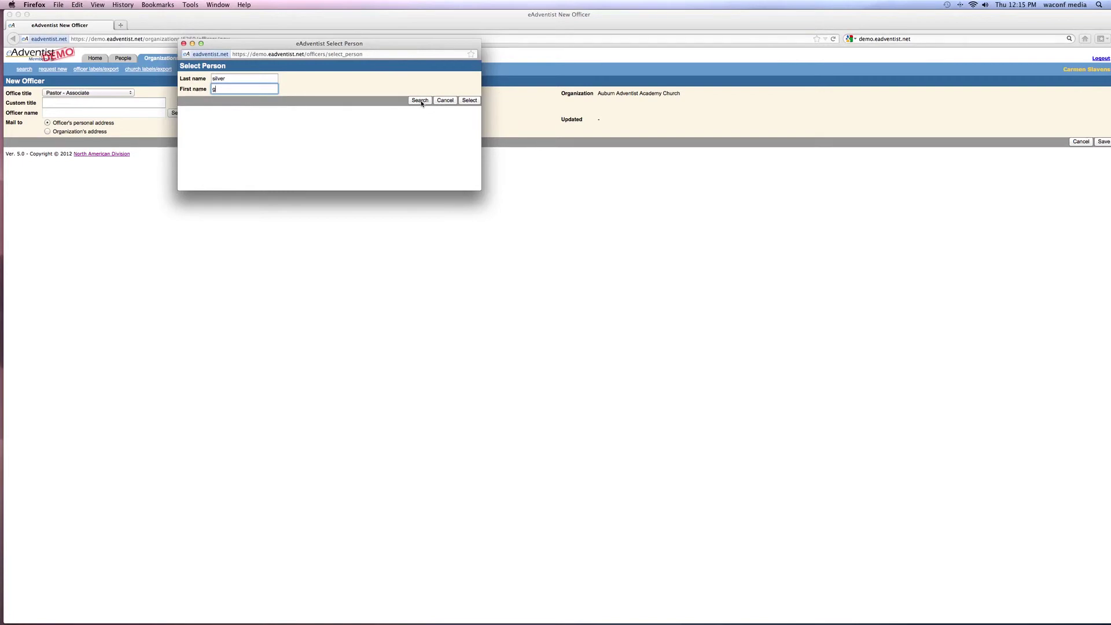
# - Select the matching church member as the officer and save the new associate pastor
pyautogui.click(470, 100)
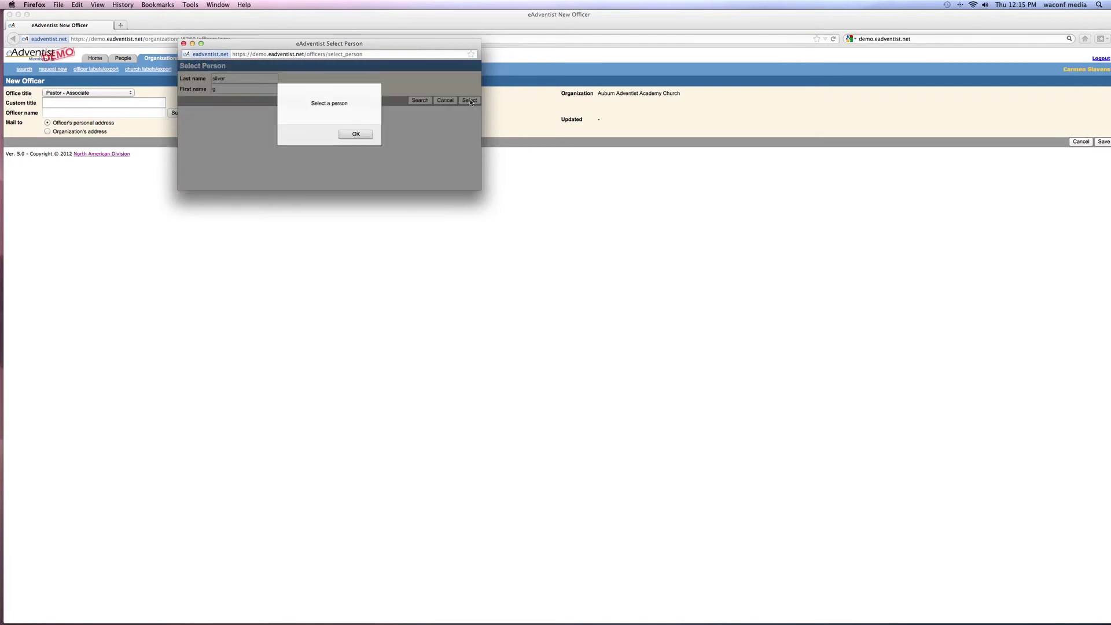
pyautogui.click(355, 135)
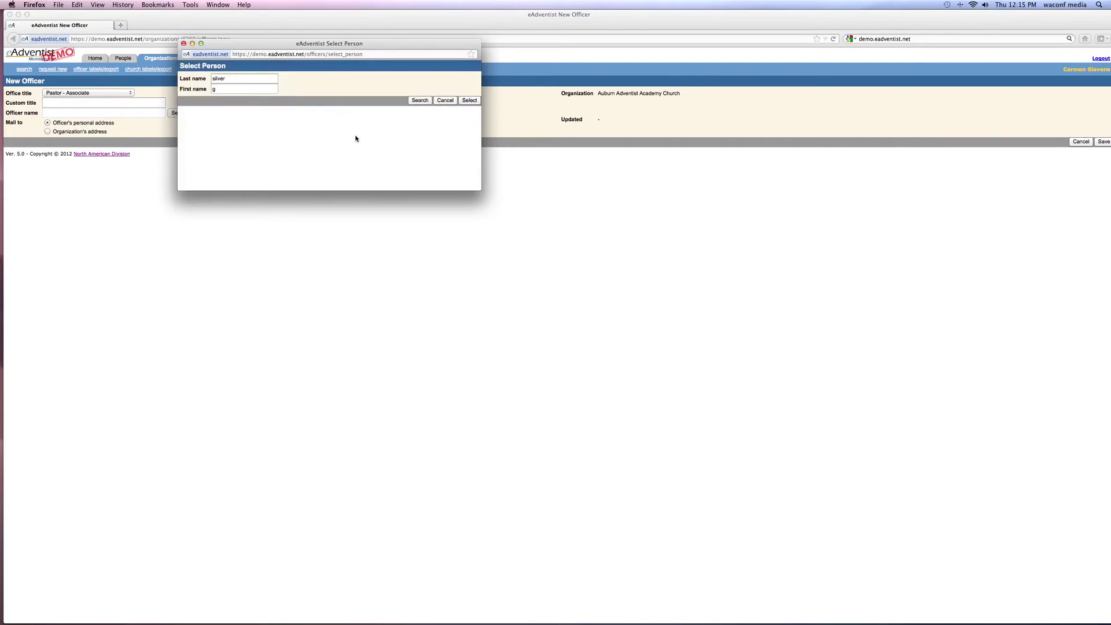
pyautogui.click(419, 101)
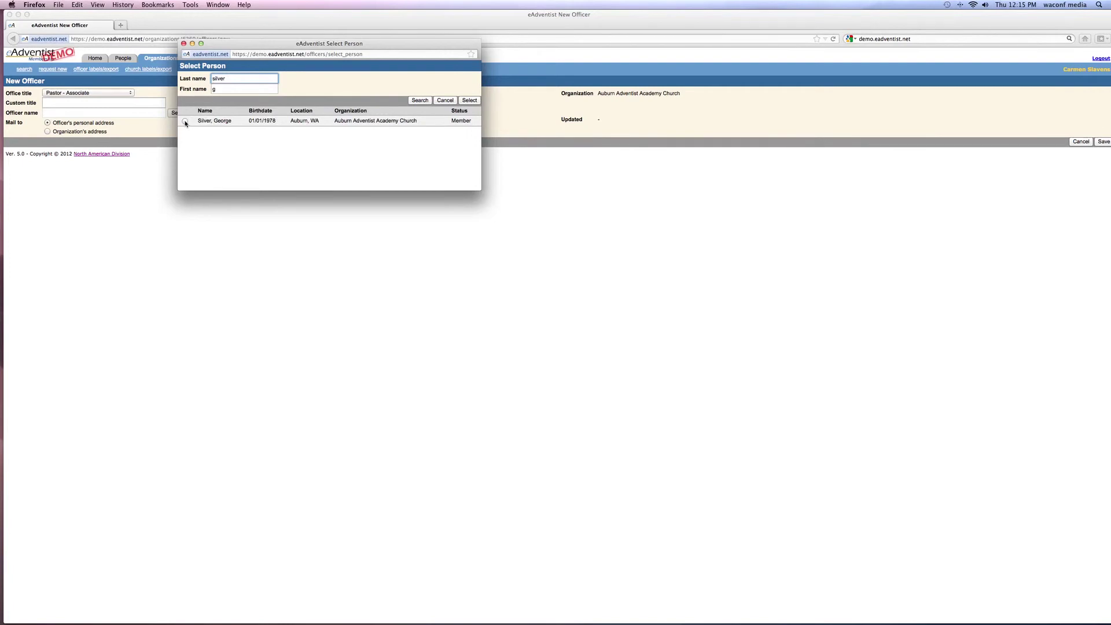
pyautogui.click(185, 121)
pyautogui.click(470, 101)
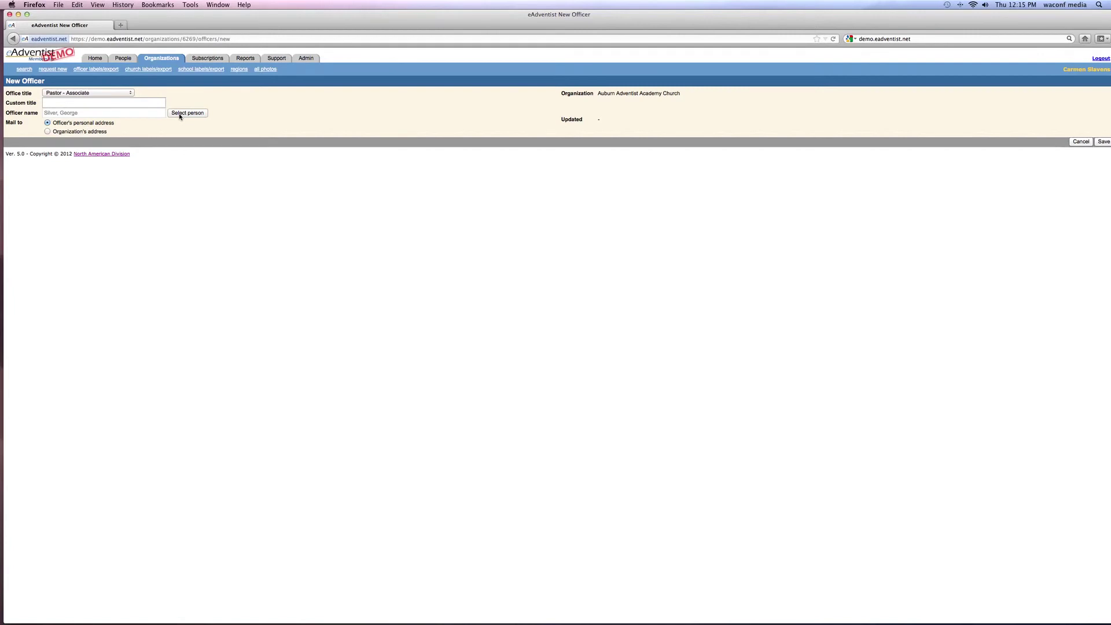
pyautogui.click(1102, 142)
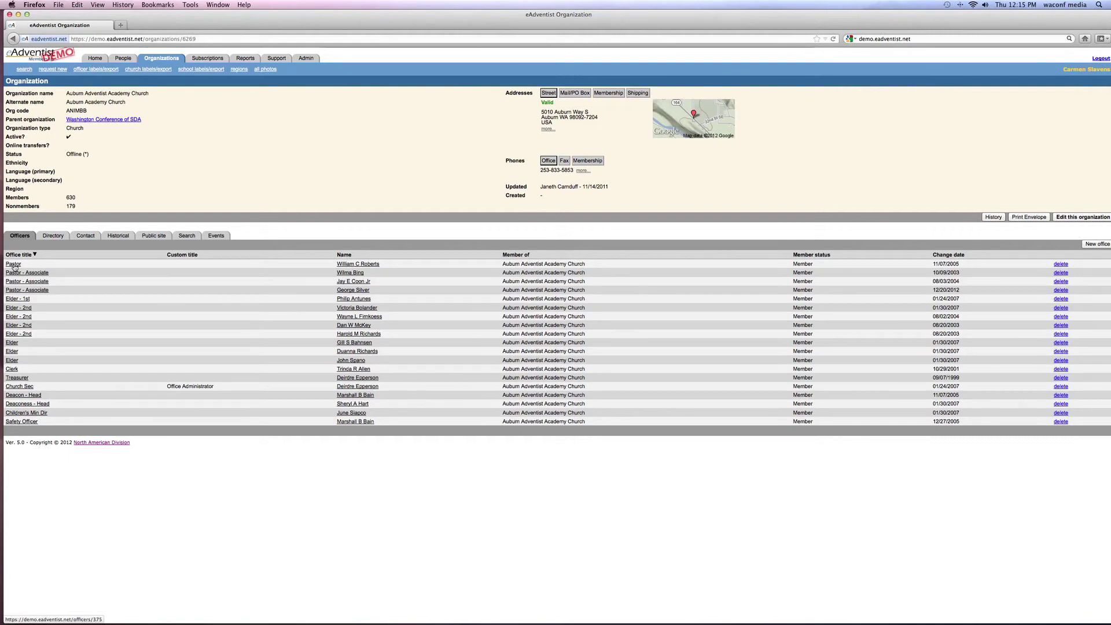
# - View the Pastor officer record, then cancel back to the church's officers list
pyautogui.click(13, 265)
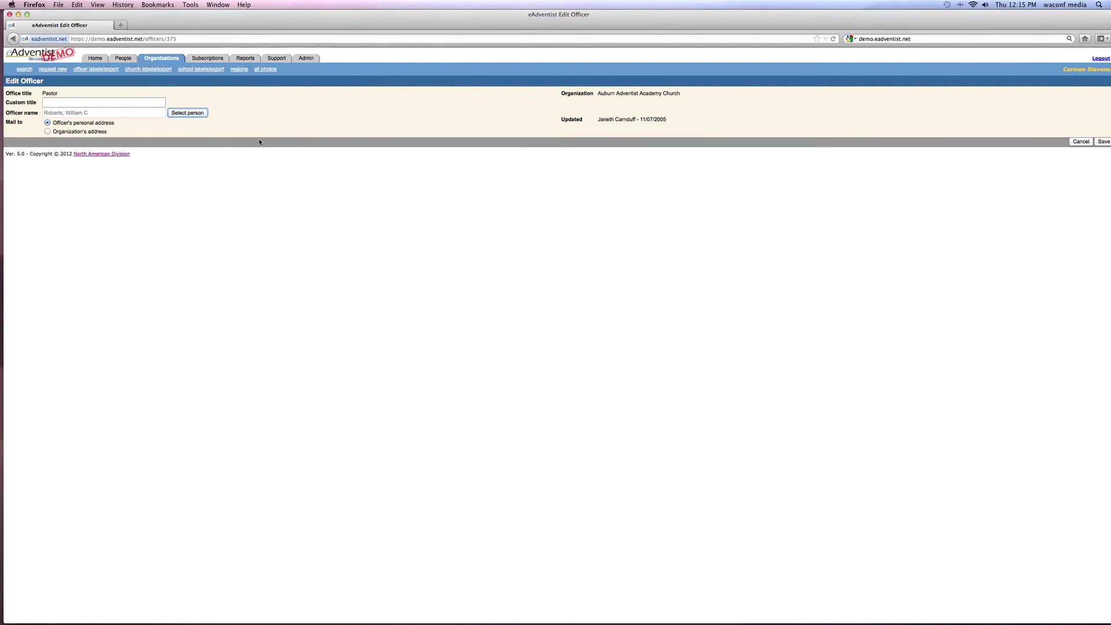
pyautogui.click(1081, 141)
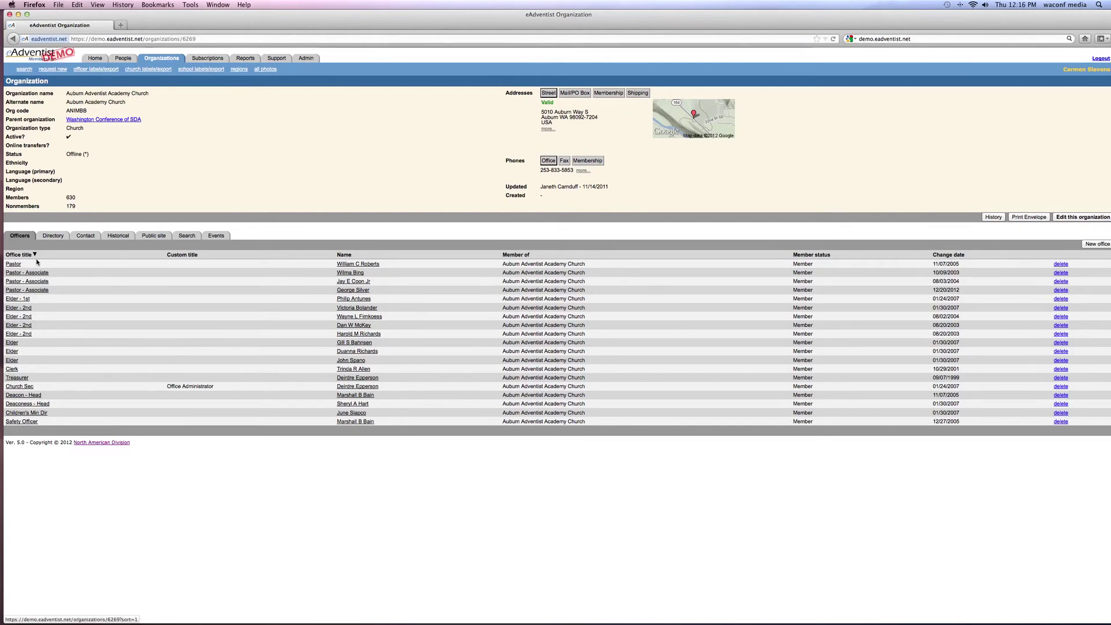
pyautogui.click(14, 369)
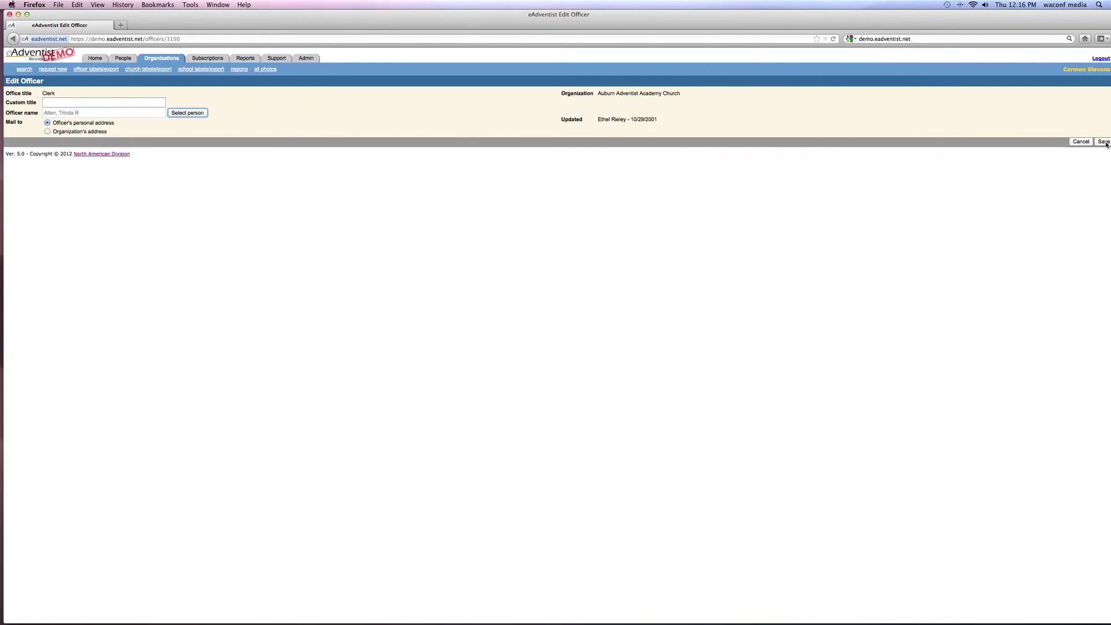
pyautogui.click(14, 39)
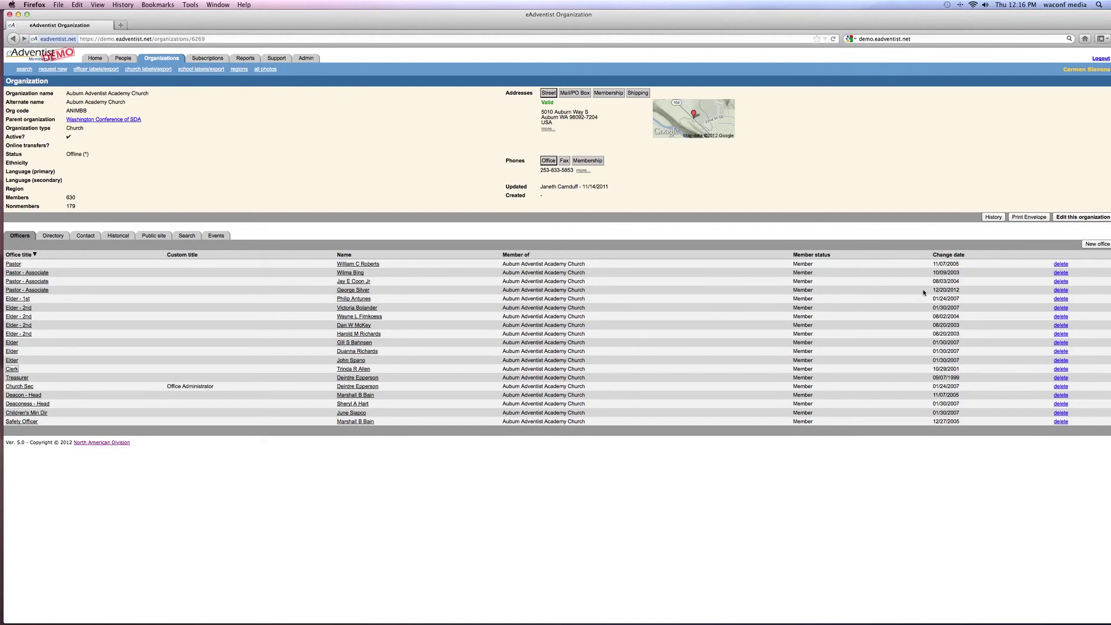
# - Delete two Pastor - Associate officer entries, confirming each deletion with OK
pyautogui.click(1057, 291)
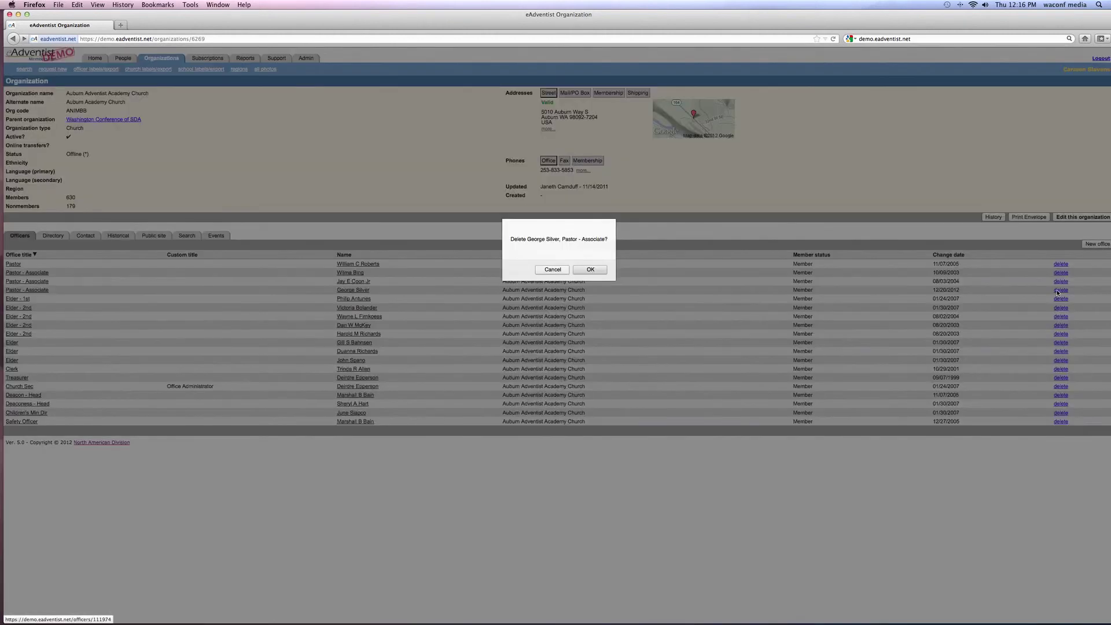
pyautogui.click(588, 269)
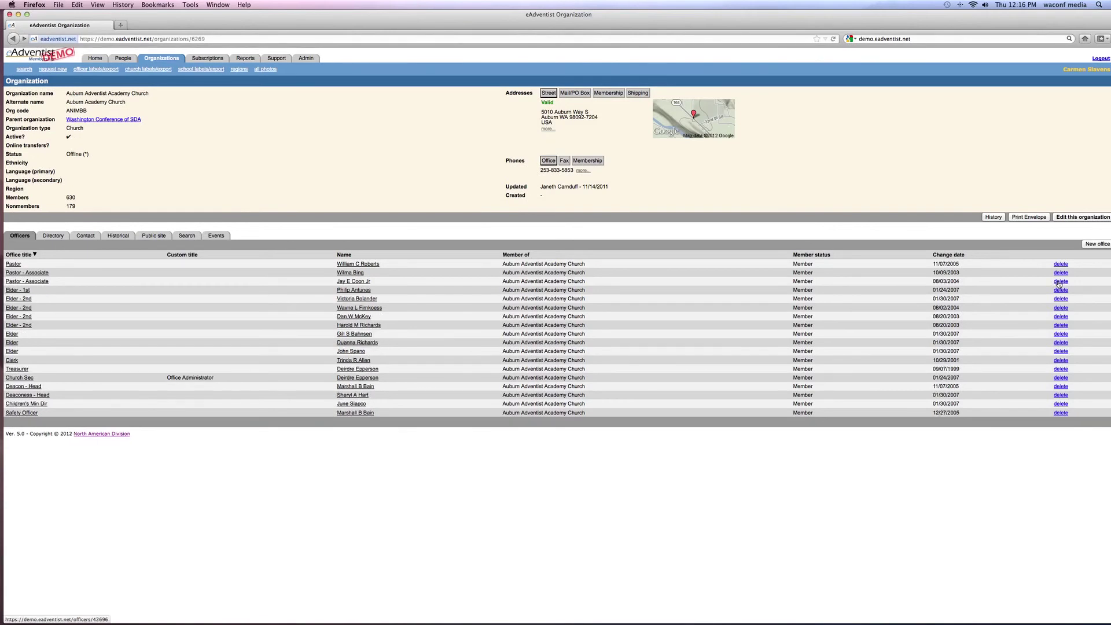
pyautogui.click(1060, 281)
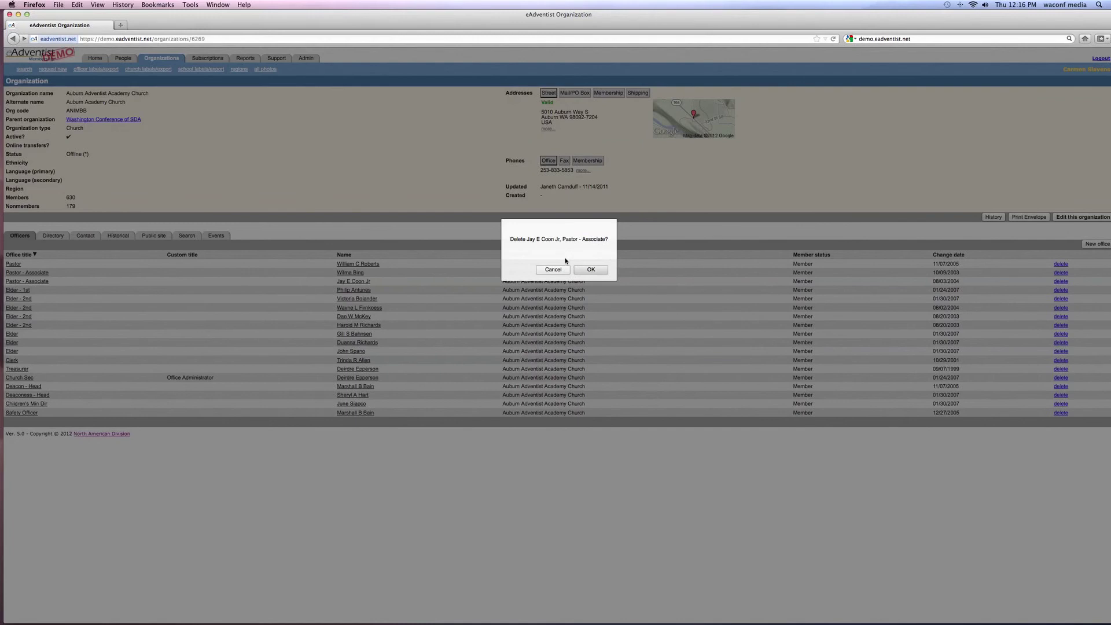
pyautogui.click(603, 271)
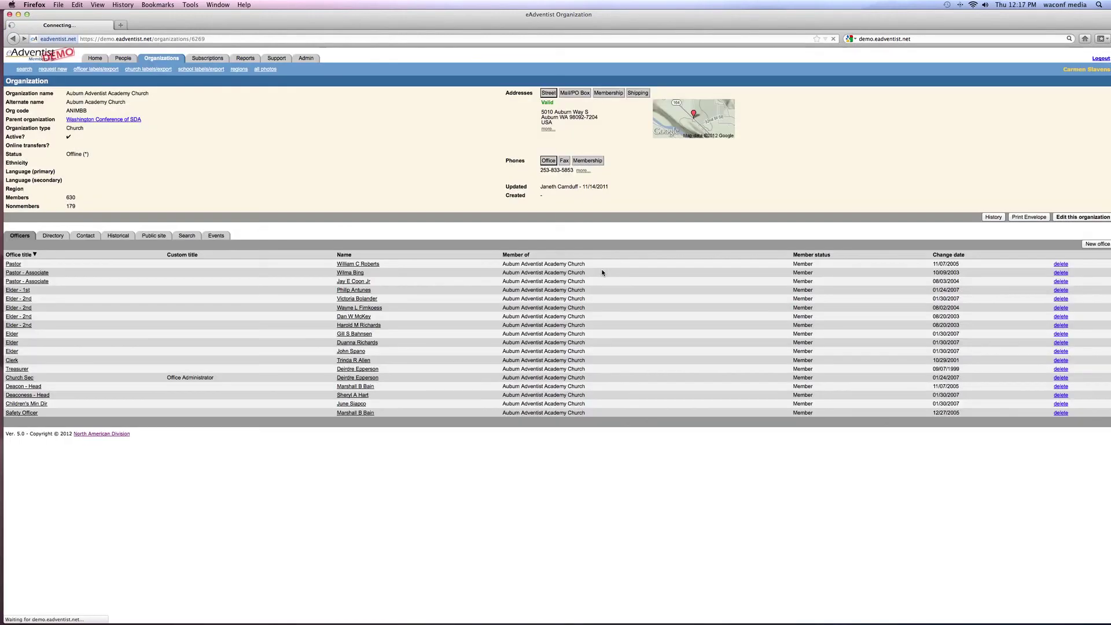